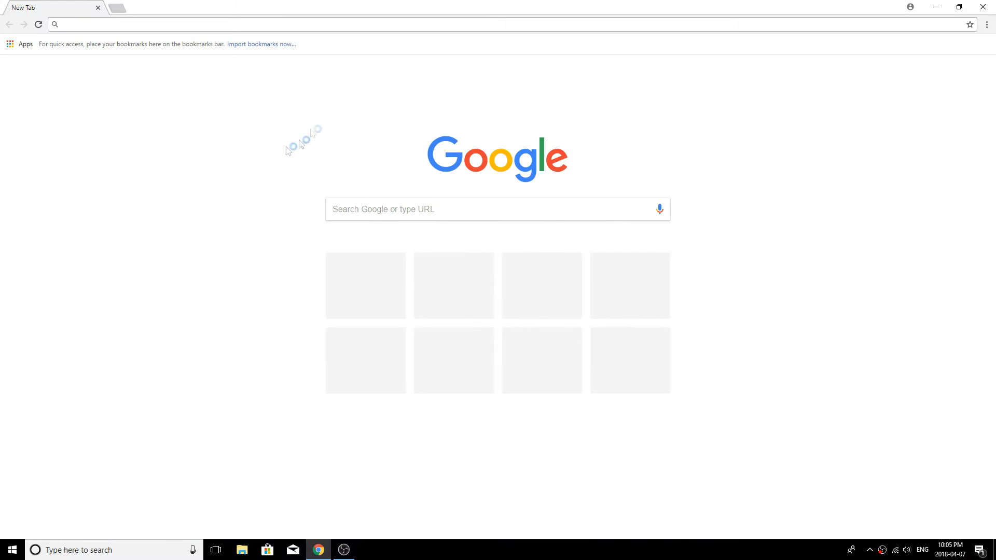
Step: Open miner.nicehash.com and download NiceHash Miner for NVIDIA
{"action": "right_click", "coordinate": [288, 27]}
{"action": "left_click", "coordinate": [304, 76]}
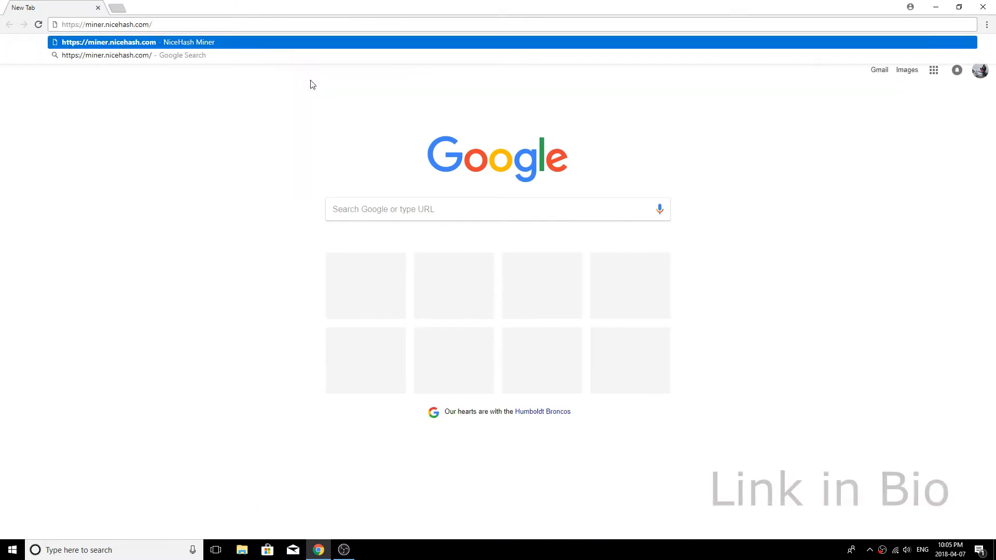
{"action": "key", "text": "Return"}
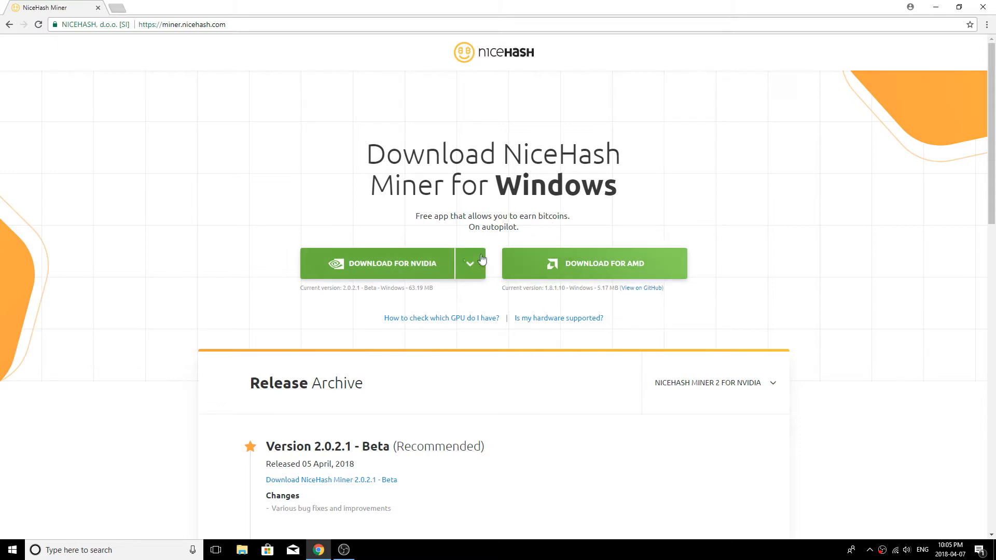
{"action": "left_click", "coordinate": [374, 266]}
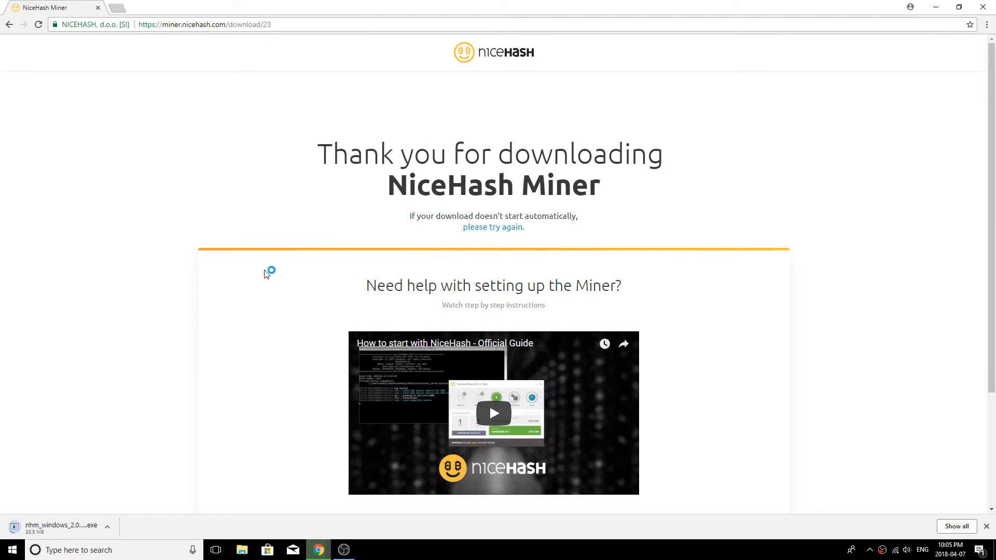
{"action": "scroll", "coordinate": [264, 273], "scroll_direction": "down", "scroll_amount": 3}
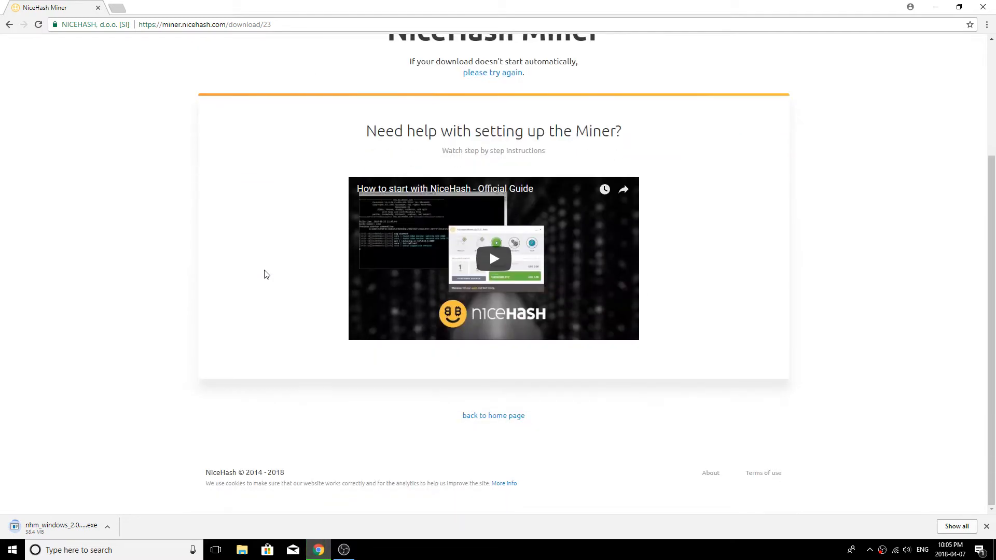
{"action": "scroll", "coordinate": [264, 273], "scroll_direction": "up", "scroll_amount": 3}
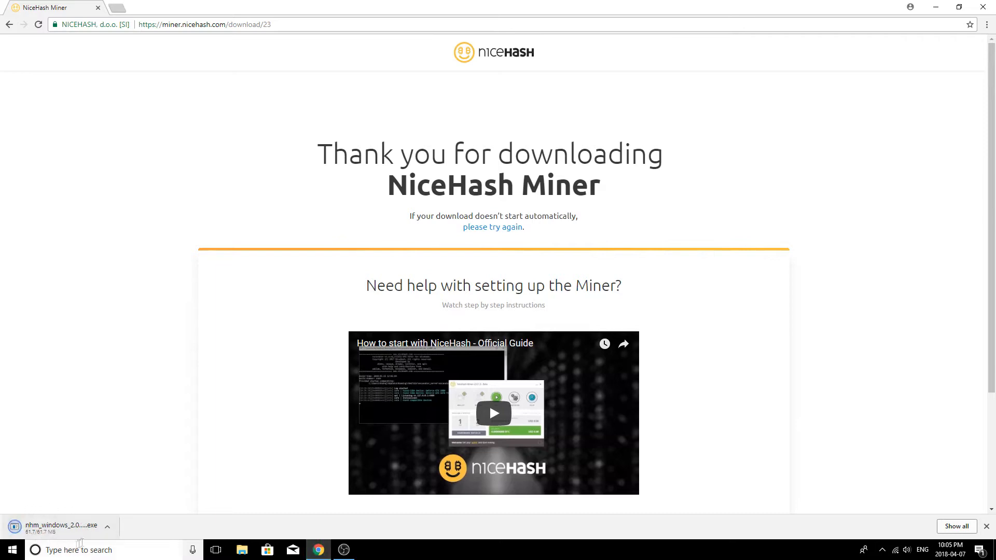
Step: Run the downloaded installer, agree to the licence terms, install NiceHash Miner 2 only for the current user and launch it
{"action": "left_click", "coordinate": [71, 532]}
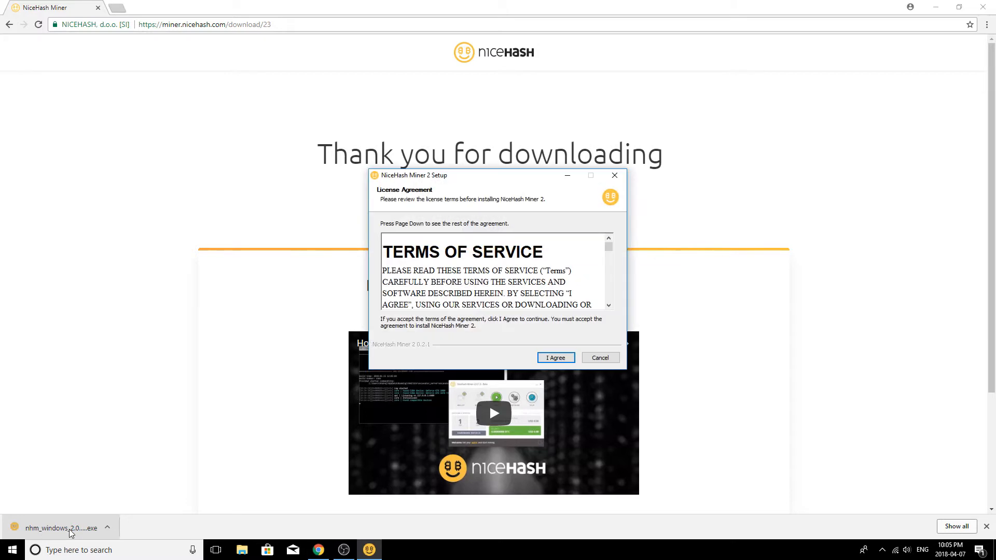
{"action": "left_click", "coordinate": [556, 358]}
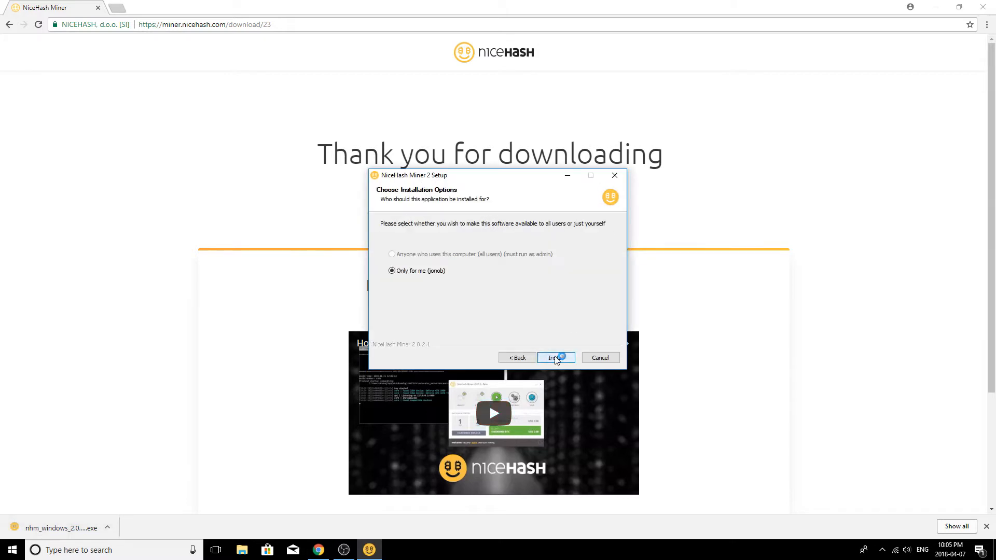
{"action": "left_click", "coordinate": [559, 358]}
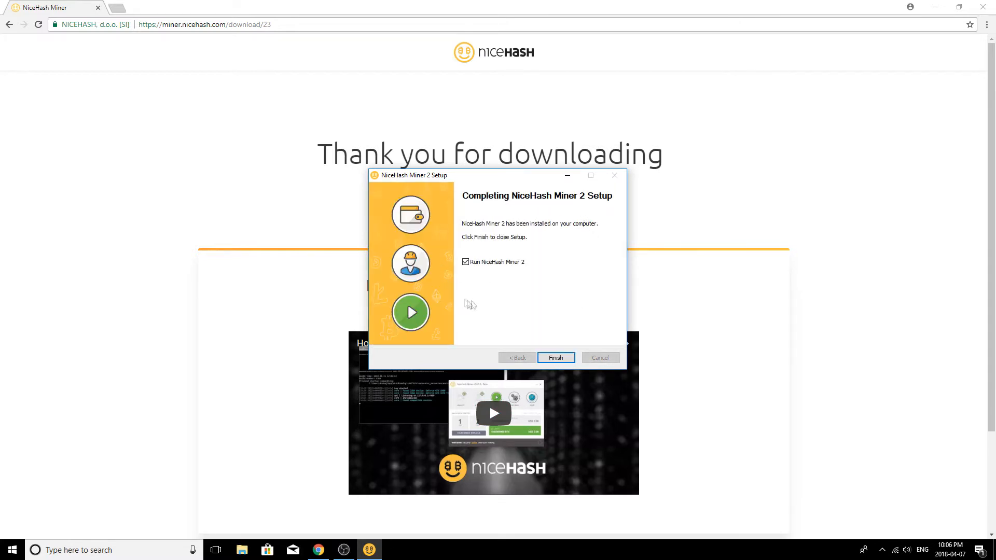
{"action": "left_click", "coordinate": [555, 359]}
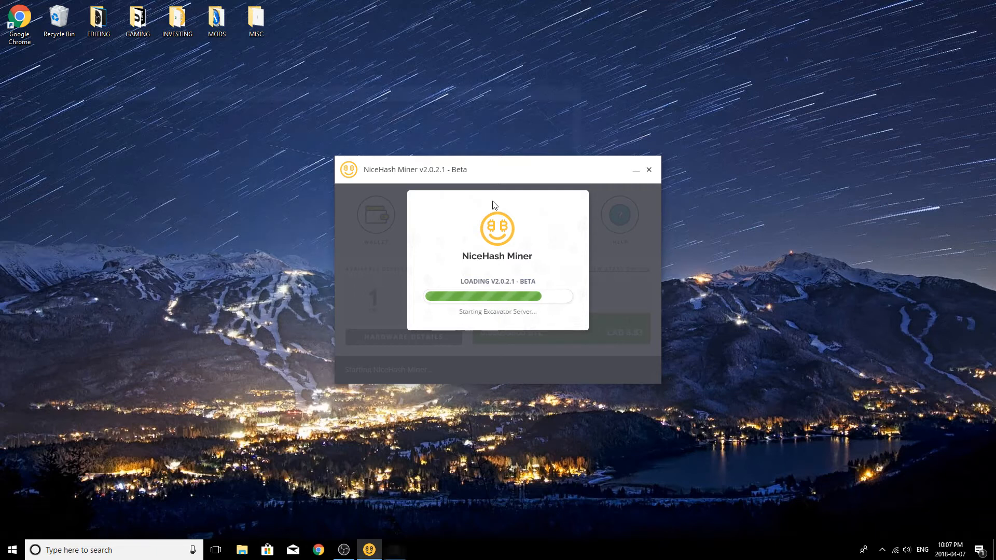
Step: Move the NiceHash Miner window and the Excavator console apart so that both can be read
{"action": "left_click_drag", "start_coordinate": [506, 172], "coordinate": [774, 269]}
{"action": "left_click_drag", "start_coordinate": [418, 95], "coordinate": [357, 36]}
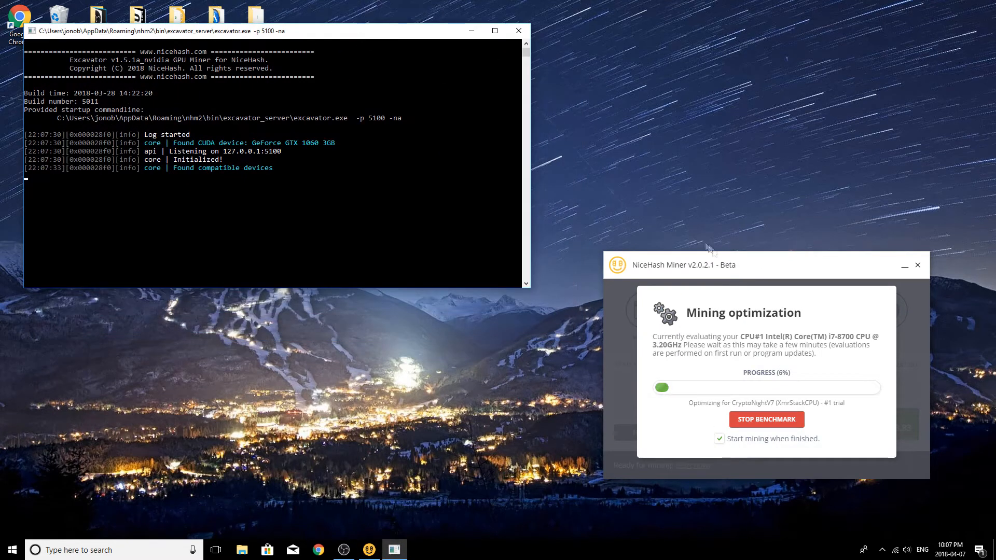
{"action": "left_click", "coordinate": [315, 554]}
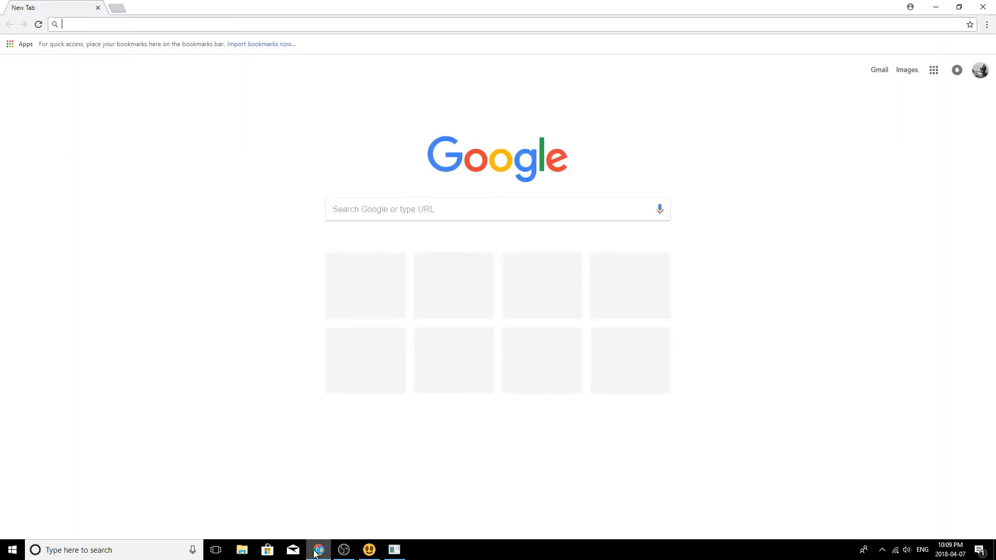
{"action": "left_click", "coordinate": [367, 208]}
{"action": "right_click", "coordinate": [367, 208]}
{"action": "left_click", "coordinate": [388, 269]}
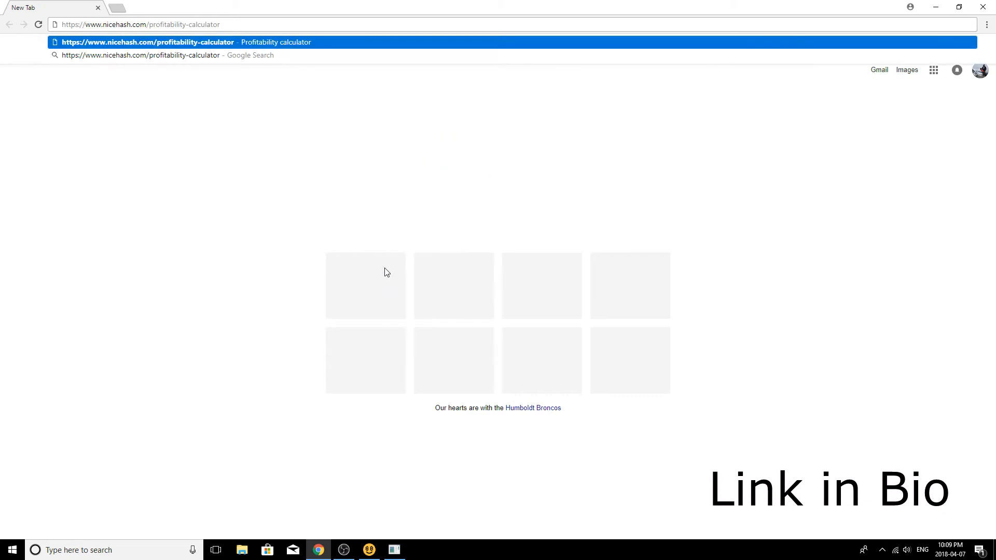
{"action": "key", "text": "Return"}
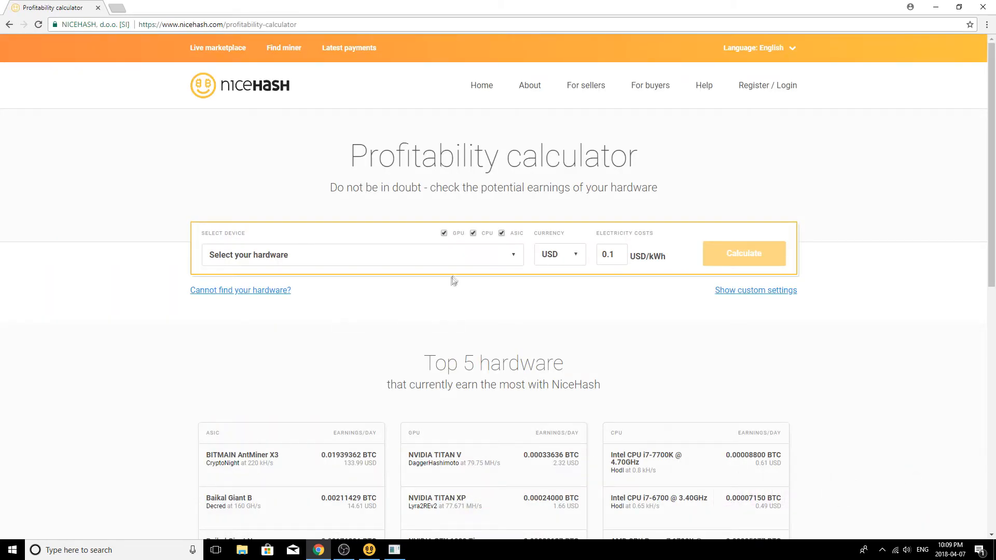
Step: Look through the calculator's list of supported hardware devices without selecting one
{"action": "left_click", "coordinate": [485, 254]}
{"action": "scroll", "coordinate": [376, 277], "scroll_direction": "down", "scroll_amount": 5}
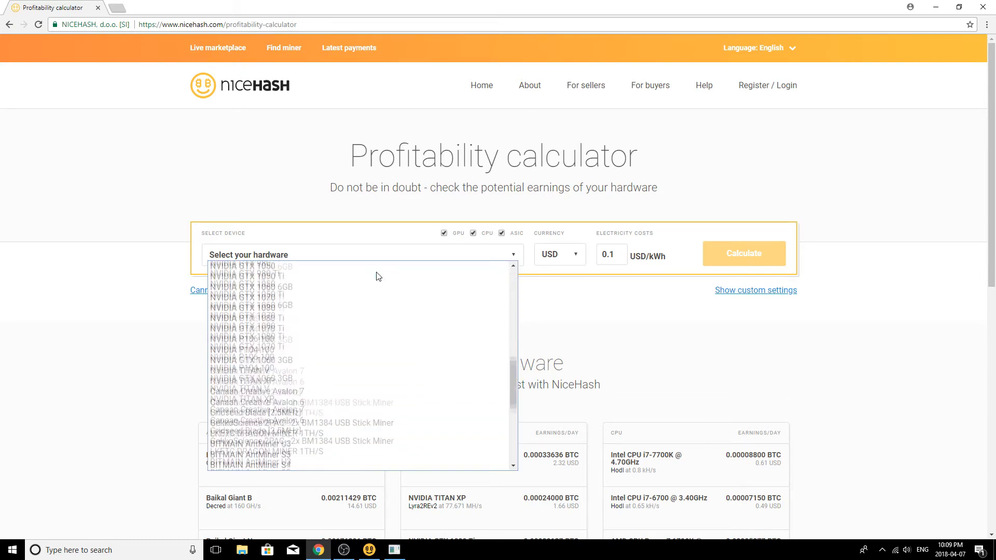
{"action": "scroll", "coordinate": [377, 277], "scroll_direction": "down", "scroll_amount": 5}
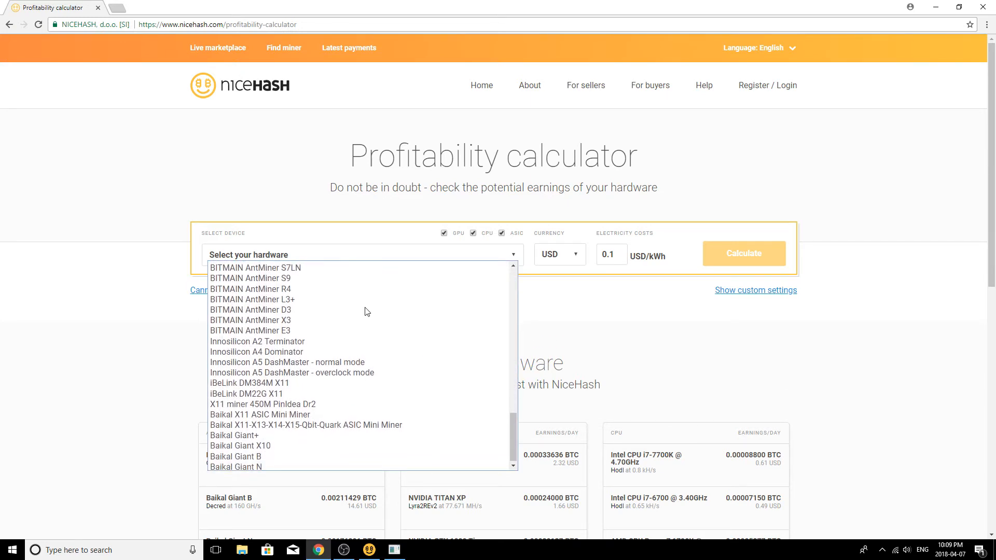
{"action": "scroll", "coordinate": [366, 312], "scroll_direction": "up", "scroll_amount": 10}
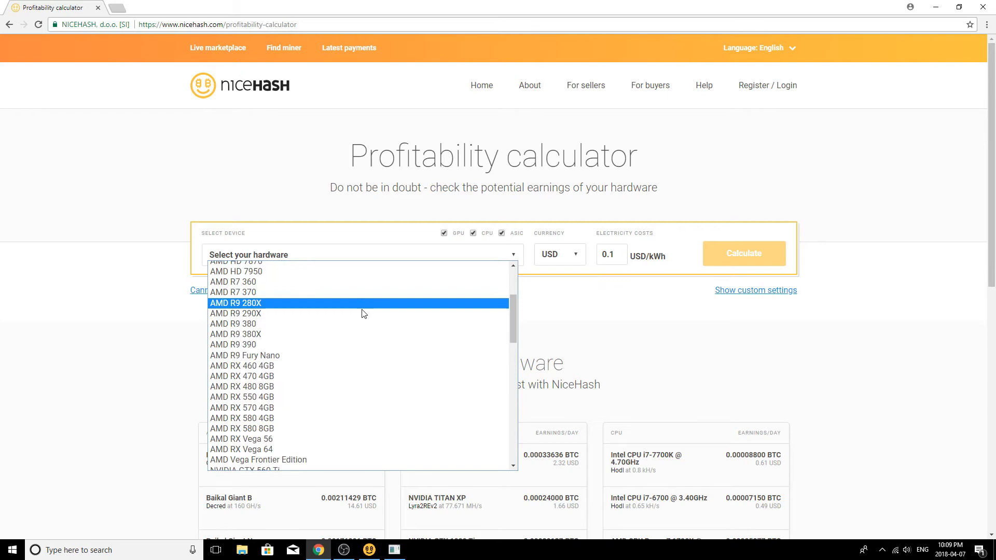
{"action": "left_click", "coordinate": [498, 258]}
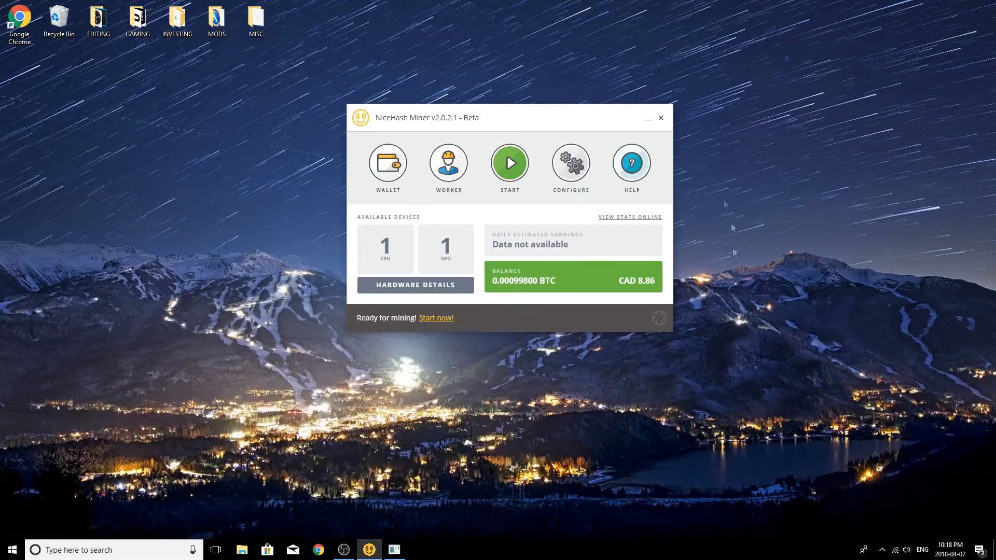
Step: Review NiceHash Miner's wallet connection and worker ID settings, closing each without saving
{"action": "left_click", "coordinate": [389, 173]}
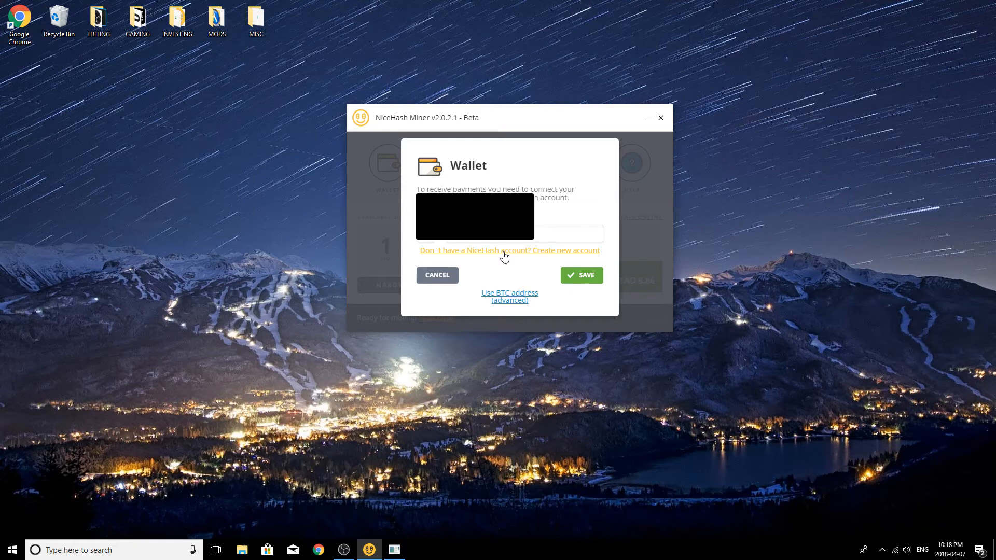
{"action": "left_click", "coordinate": [437, 278]}
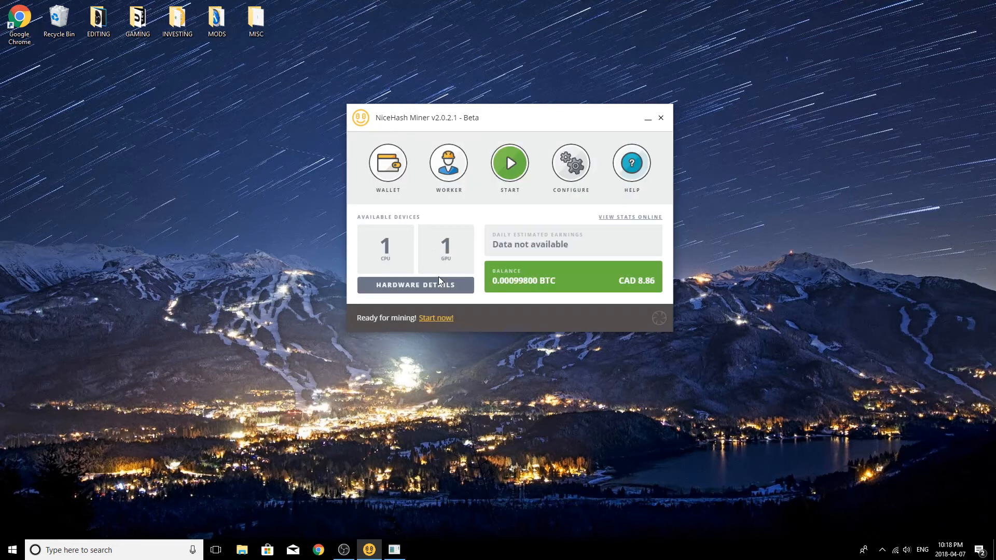
{"action": "left_click", "coordinate": [448, 178]}
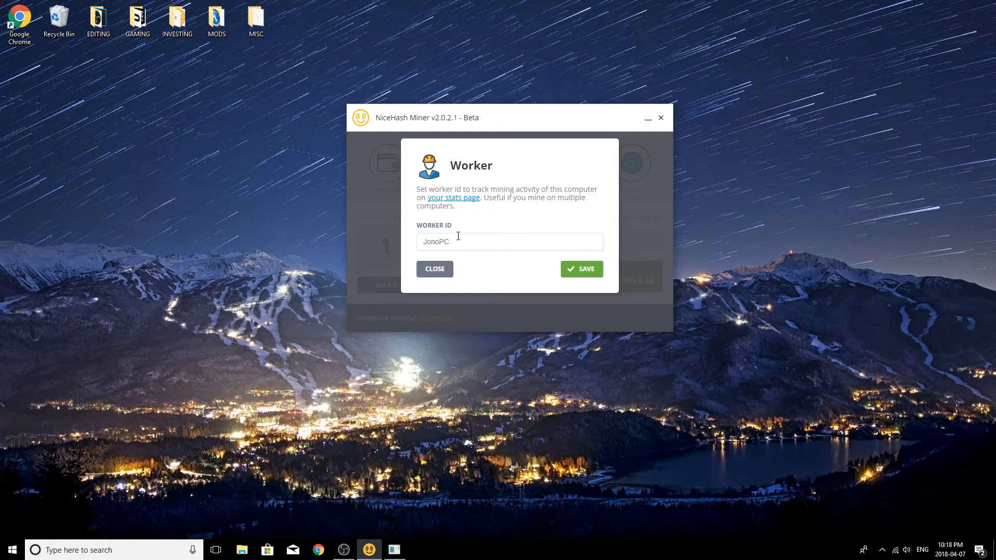
{"action": "left_click", "coordinate": [441, 268]}
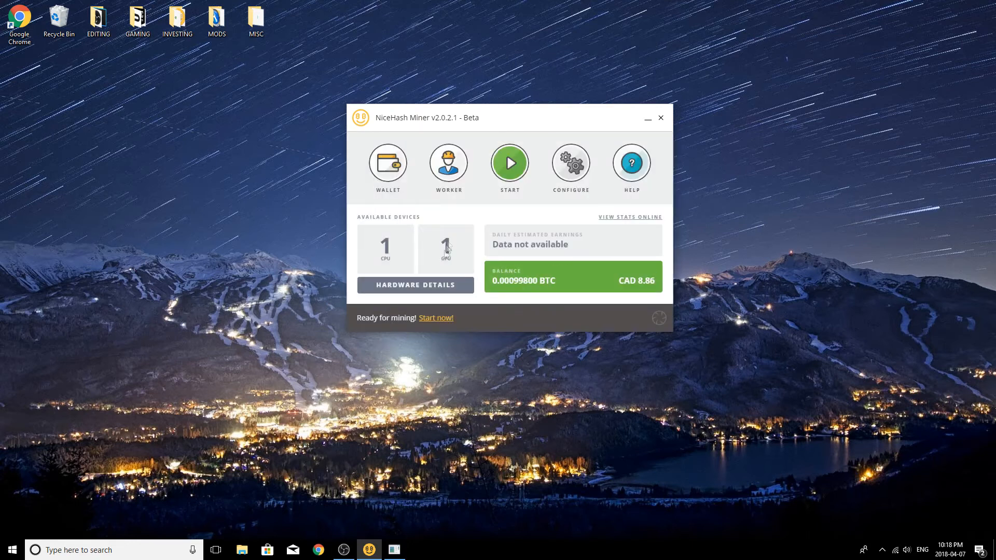
Step: Review the miner's General, Mining, Logging, Advanced and Notifications configuration pages and return to the main view
{"action": "left_click", "coordinate": [553, 177]}
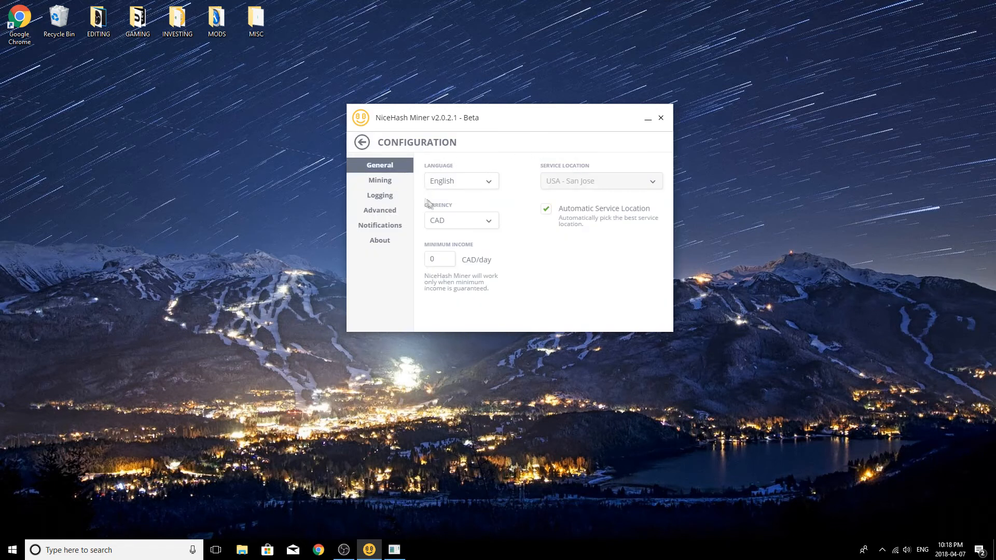
{"action": "left_click", "coordinate": [392, 181]}
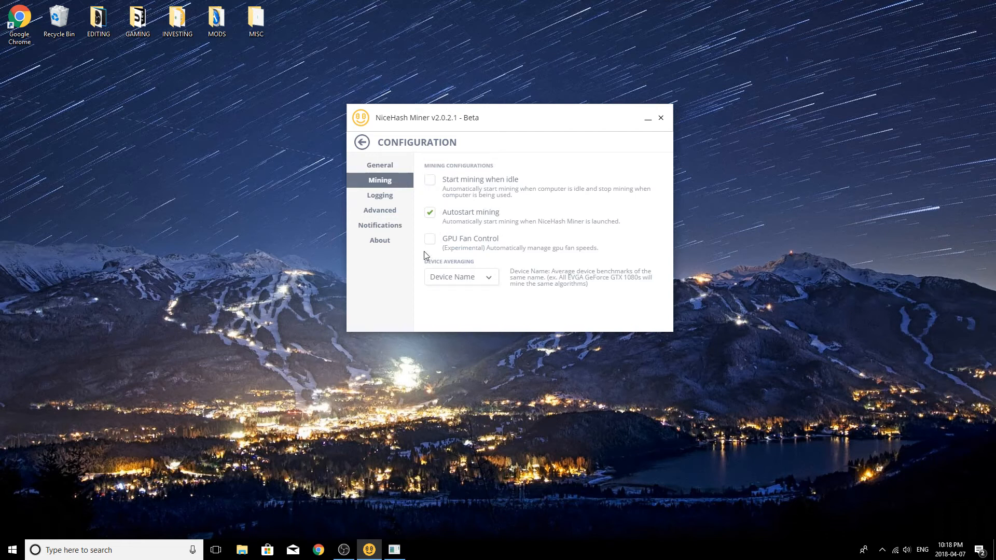
{"action": "left_click", "coordinate": [394, 197]}
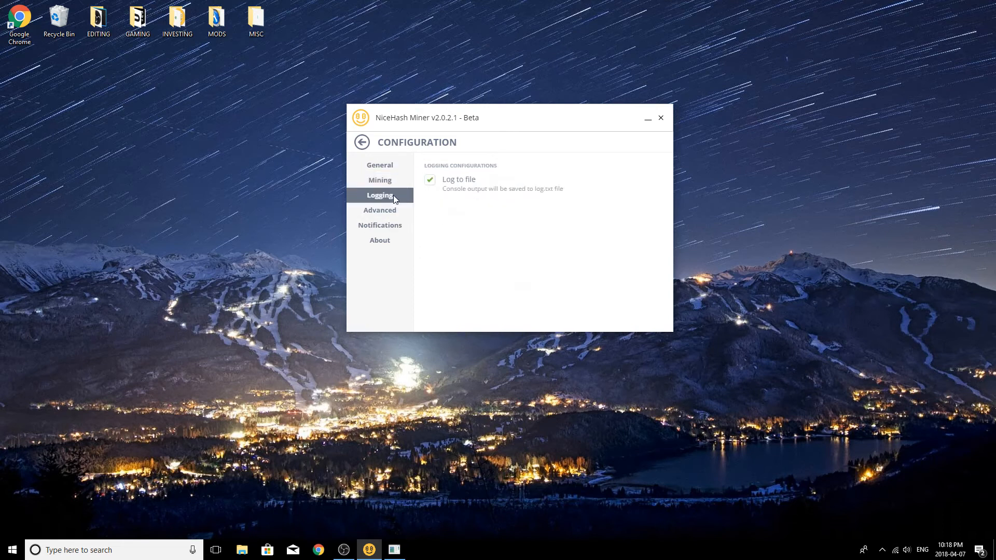
{"action": "left_click", "coordinate": [380, 216]}
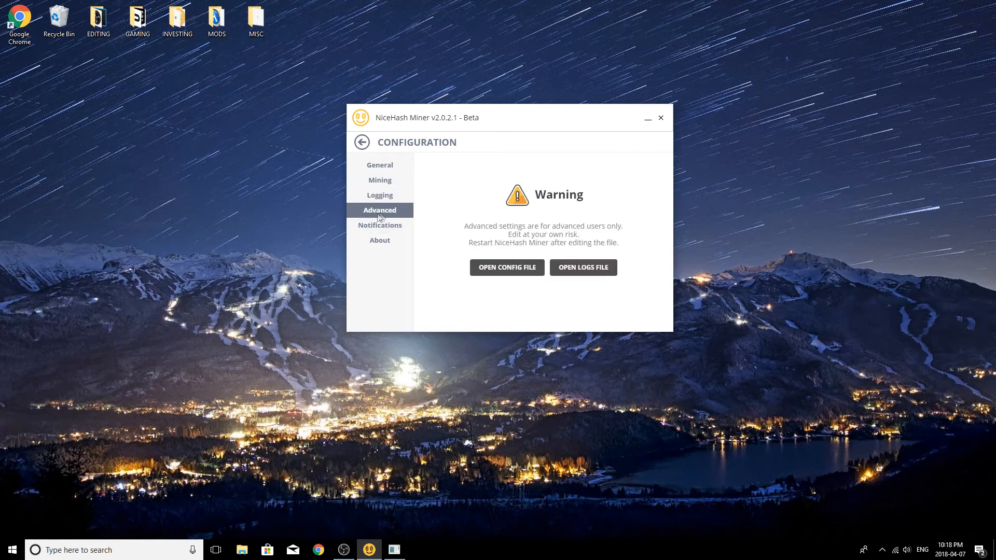
{"action": "left_click", "coordinate": [389, 224]}
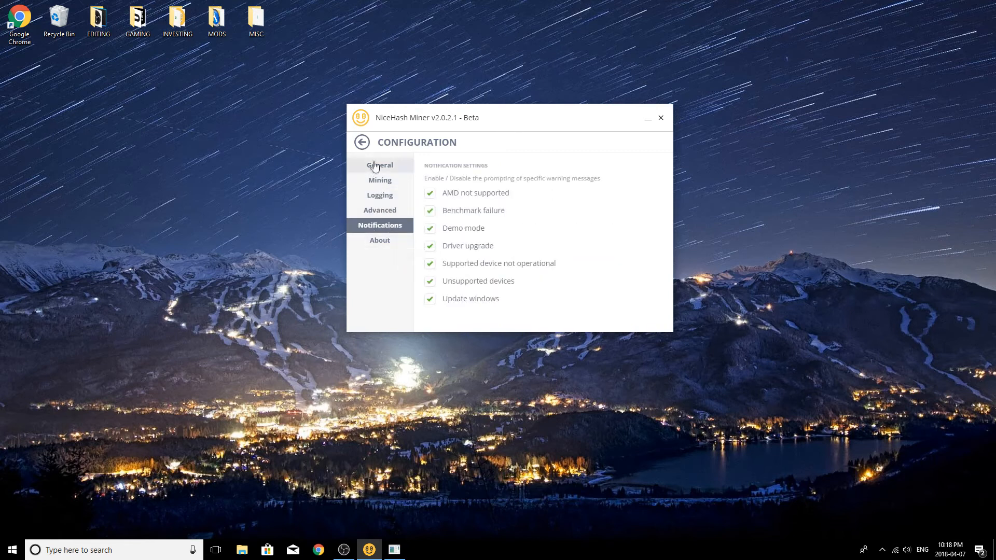
{"action": "left_click", "coordinate": [365, 145]}
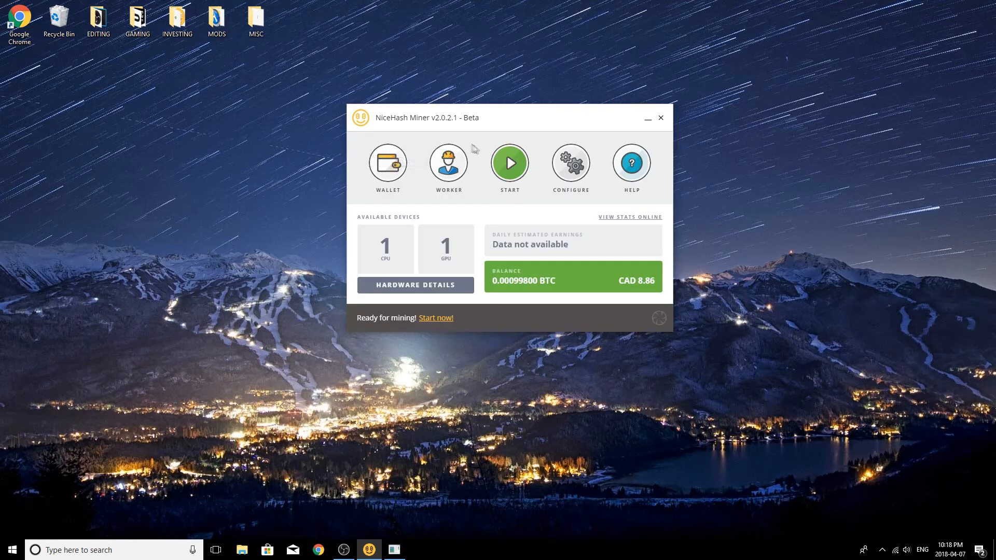
Step: Open the online mining stats, minimise the miner window and inspect the wallet address heading the page
{"action": "left_click", "coordinate": [617, 218]}
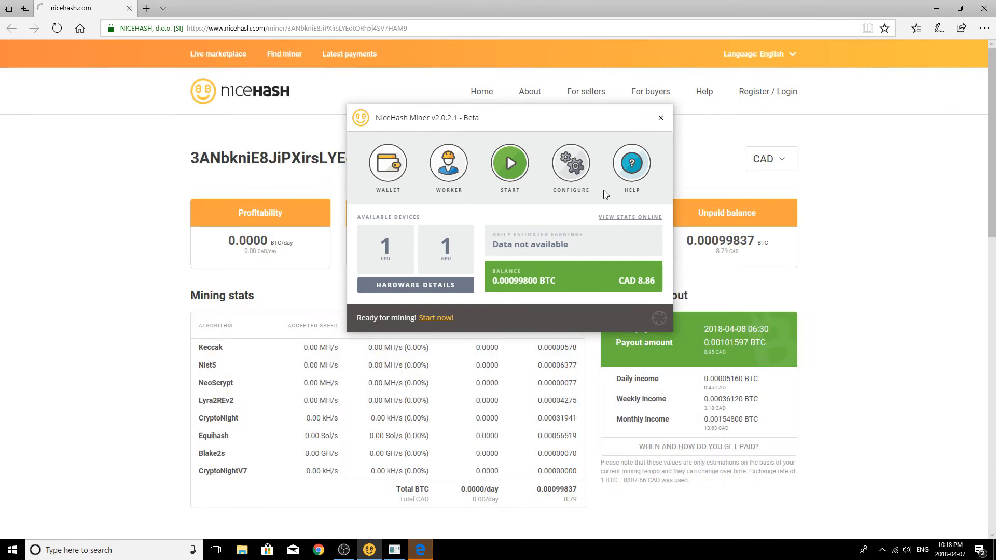
{"action": "left_click", "coordinate": [648, 119]}
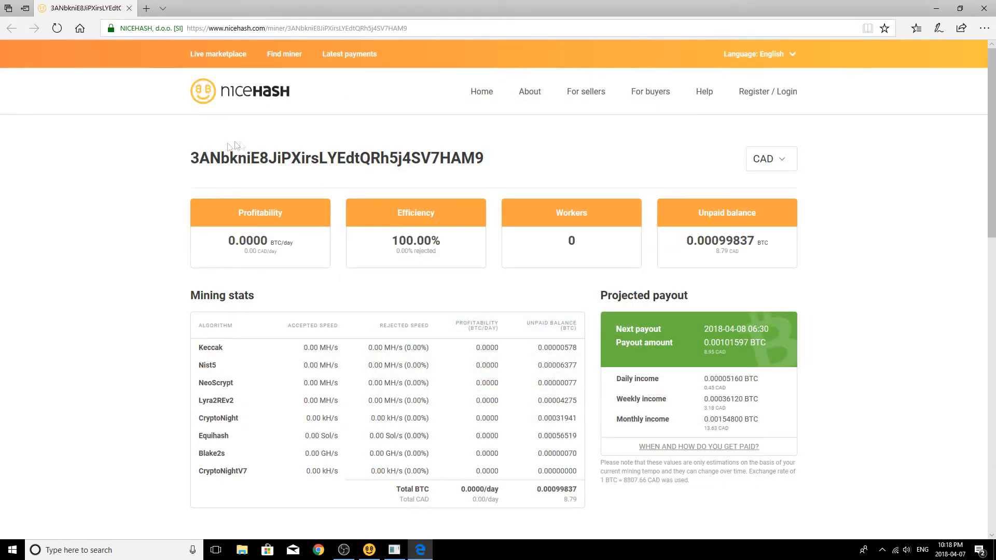
{"action": "left_click_drag", "start_coordinate": [192, 161], "coordinate": [483, 160]}
{"action": "left_click", "coordinate": [550, 165]}
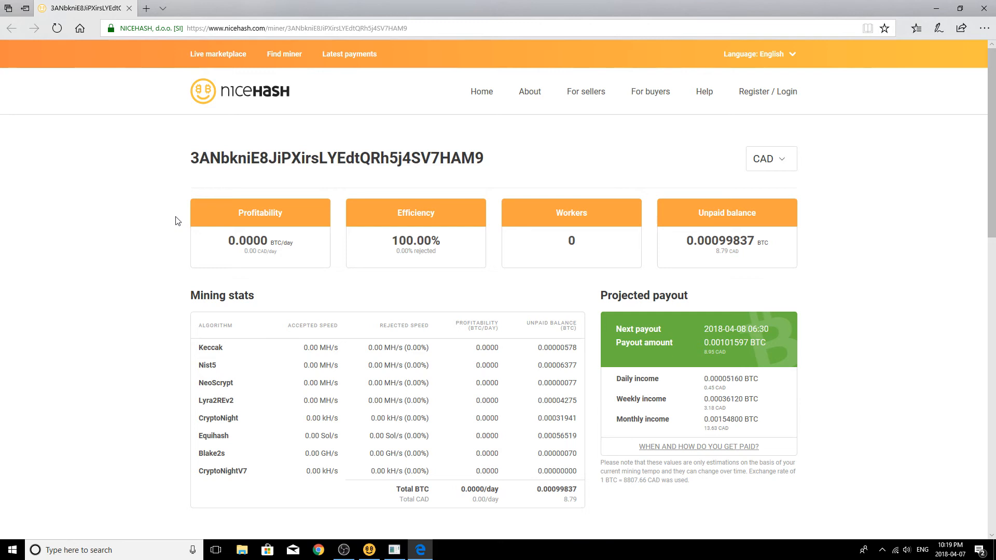
Step: Examine the one-day interactive mining history chart and the payment history, and close the stats browser window
{"action": "scroll", "coordinate": [176, 221], "scroll_direction": "down", "scroll_amount": 3}
{"action": "scroll", "coordinate": [139, 234], "scroll_direction": "down", "scroll_amount": 5}
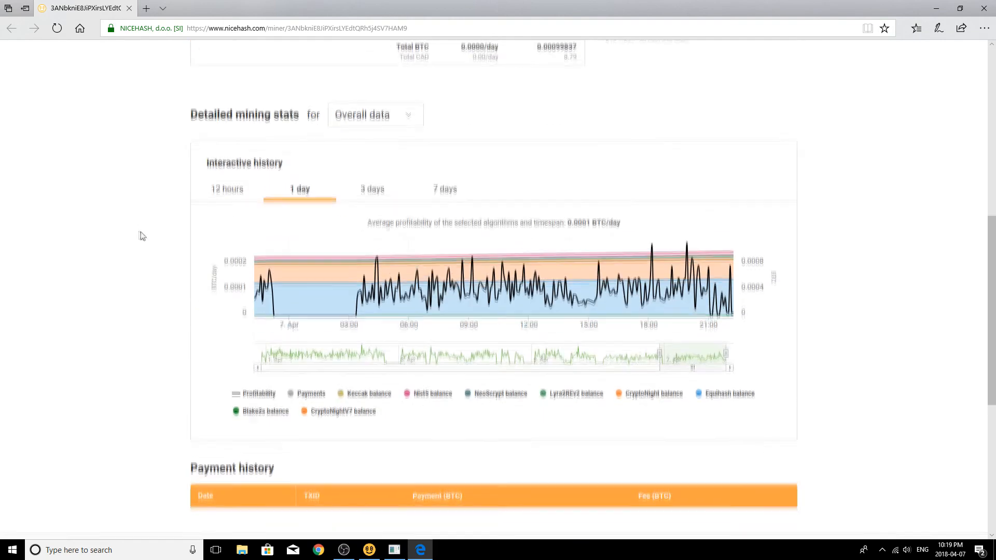
{"action": "mouse_move", "coordinate": [427, 258]}
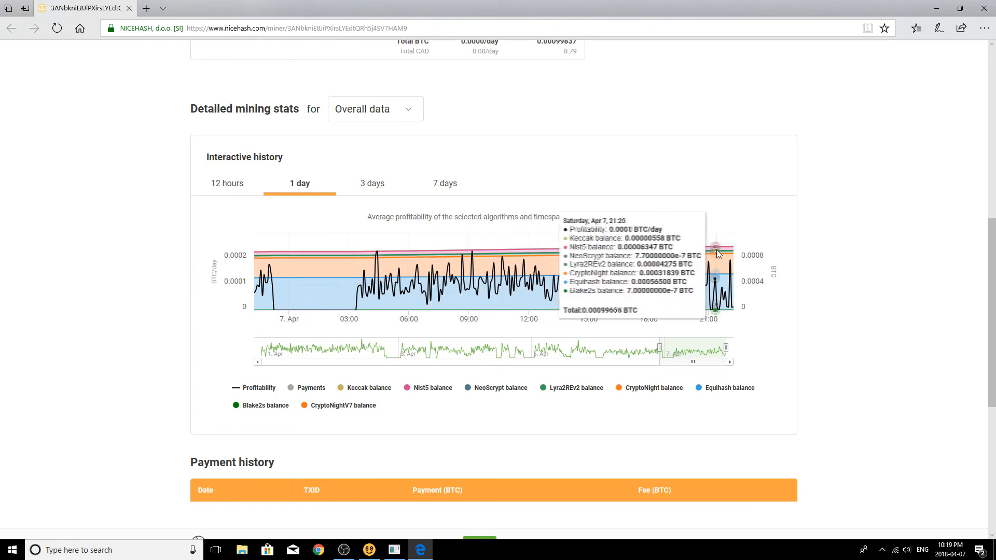
{"action": "scroll", "coordinate": [196, 278], "scroll_direction": "down", "scroll_amount": 3}
{"action": "scroll", "coordinate": [195, 278], "scroll_direction": "up", "scroll_amount": 6}
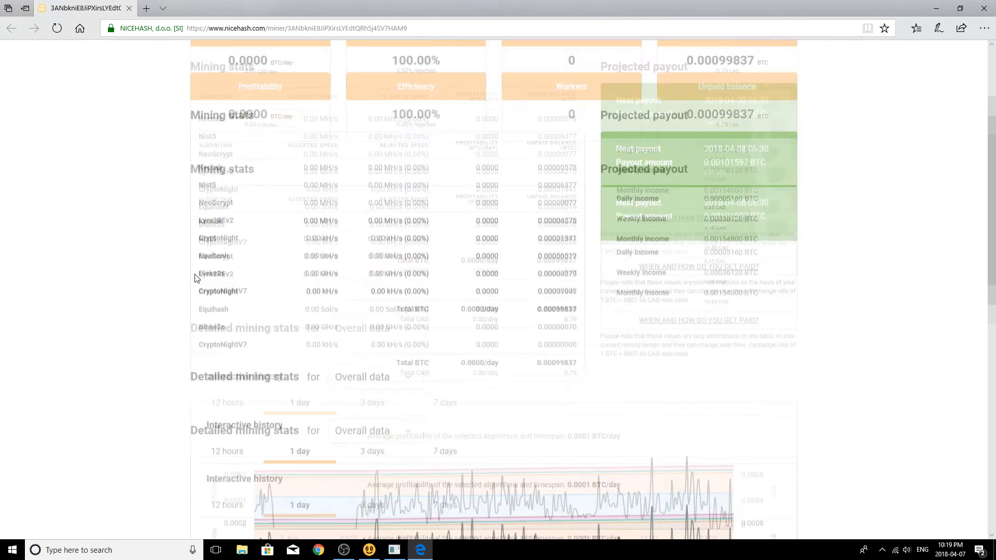
{"action": "scroll", "coordinate": [196, 279], "scroll_direction": "up", "scroll_amount": 5}
{"action": "left_click", "coordinate": [984, 8]}
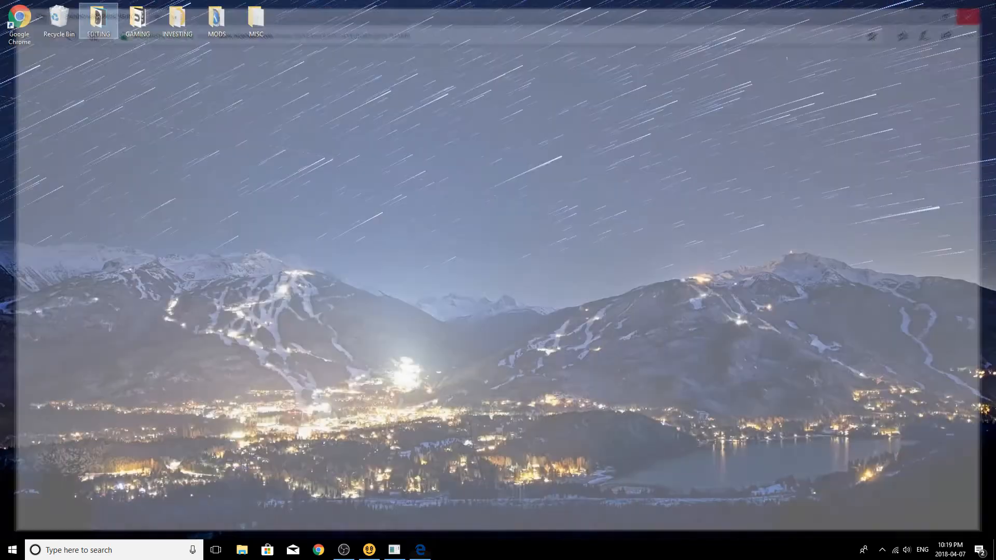
Step: Restore NiceHash Miner, start mining and move its window clear of the xmr-stak-cpu console
{"action": "left_click", "coordinate": [368, 550]}
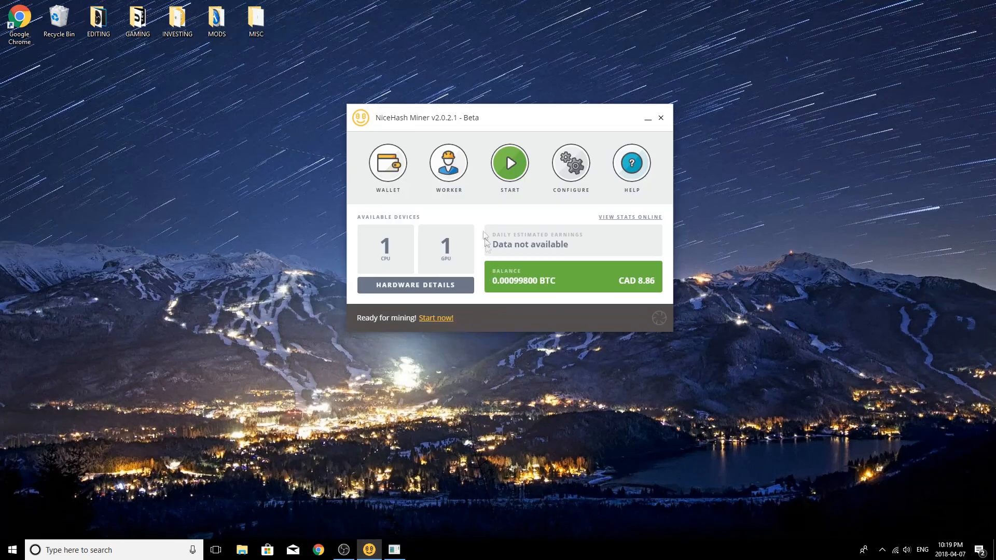
{"action": "left_click", "coordinate": [511, 164]}
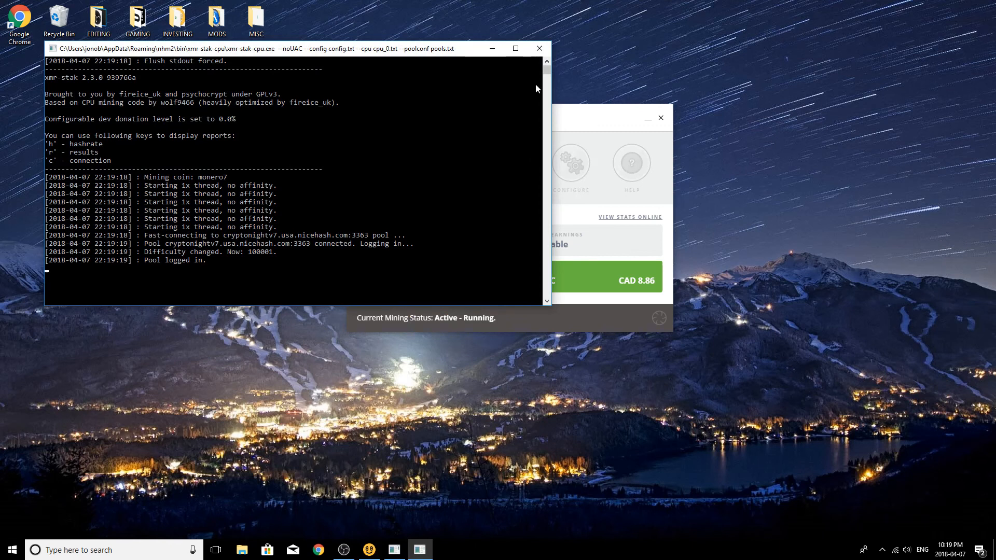
{"action": "left_click_drag", "start_coordinate": [585, 118], "coordinate": [802, 113]}
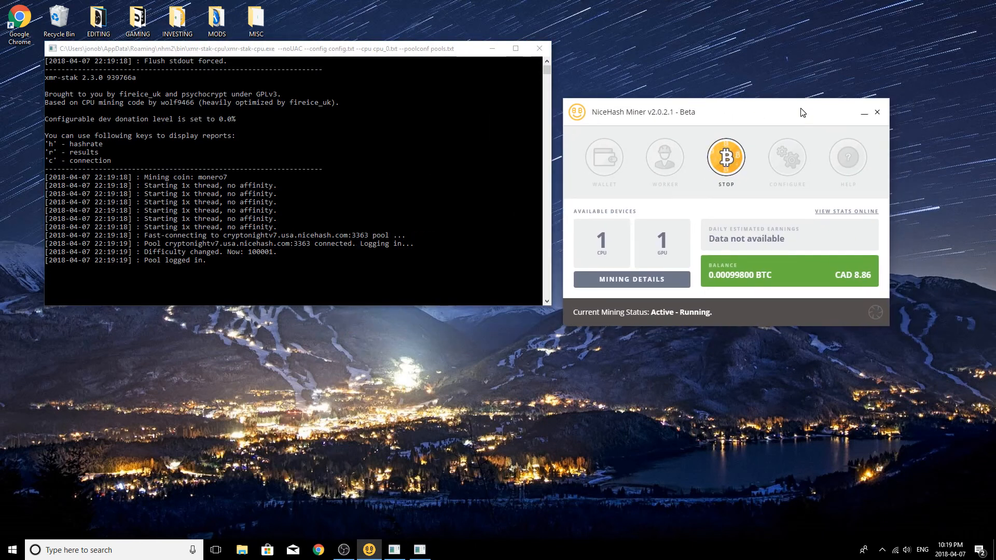